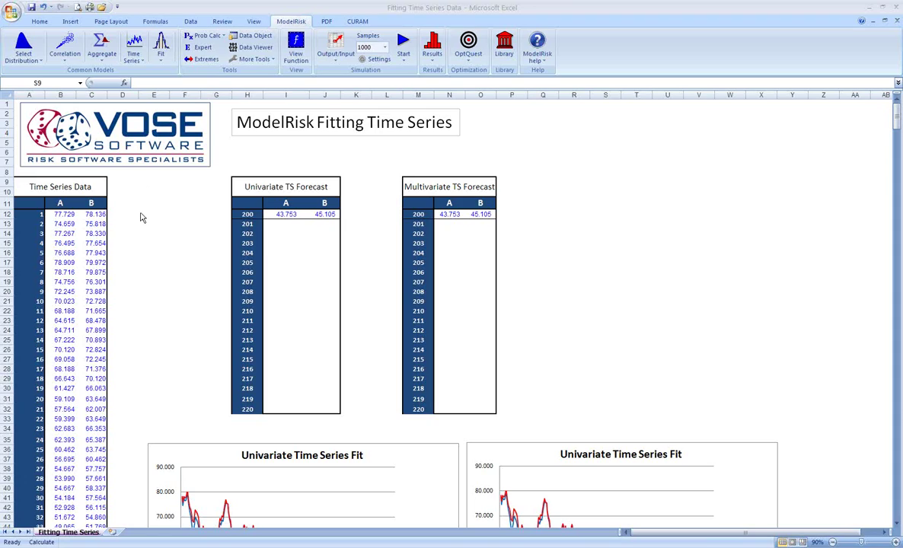
Point out the series A and B column headings and go to series A's first value in B12
{"action": "left_click", "coordinate": [61, 201]}
{"action": "left_click", "coordinate": [93, 203]}
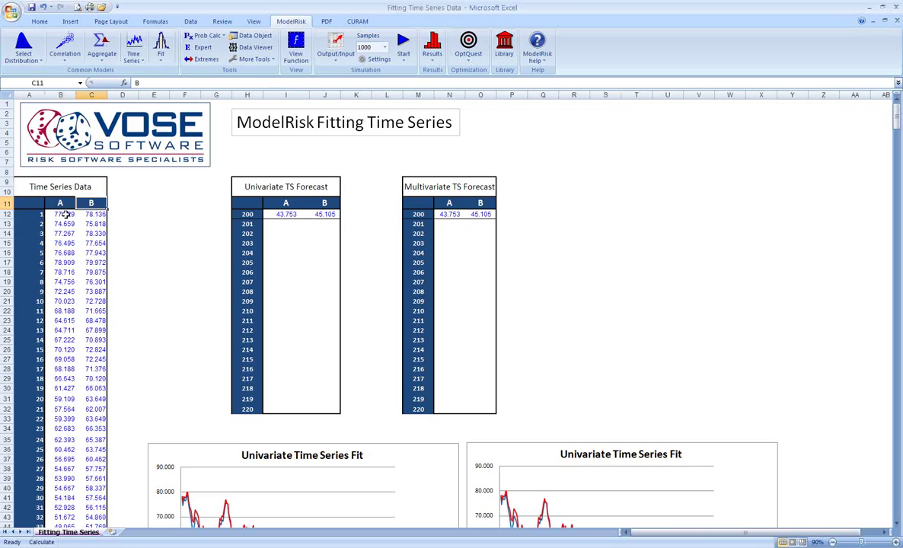
{"action": "left_click", "coordinate": [65, 215]}
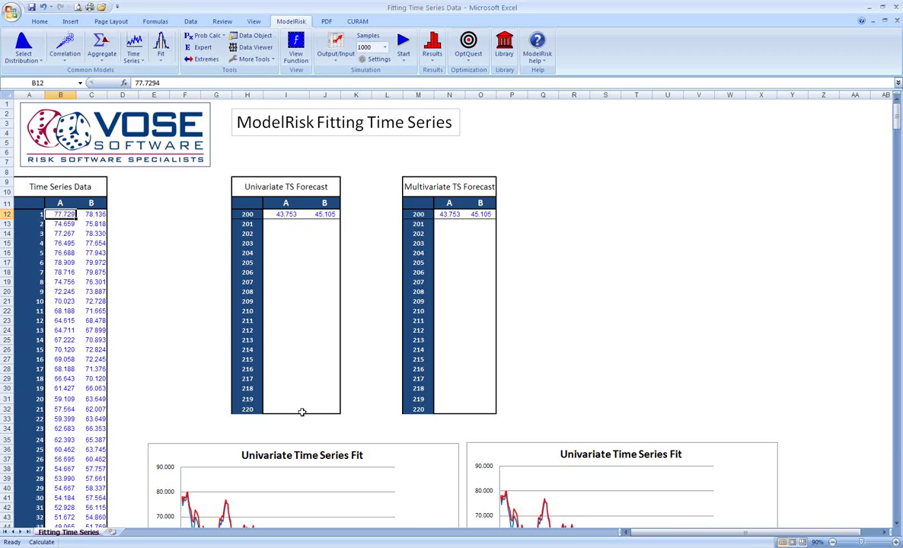
Review the charts below, then select series A's 200 values in B12:B211
{"action": "scroll", "coordinate": [476, 429], "scroll_direction": "down", "scroll_amount": 4}
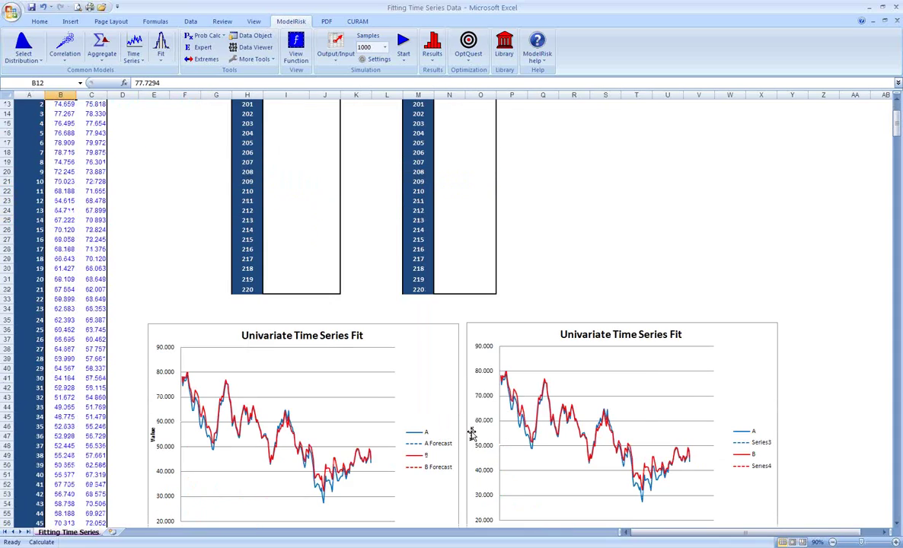
{"action": "scroll", "coordinate": [472, 432], "scroll_direction": "down", "scroll_amount": 2}
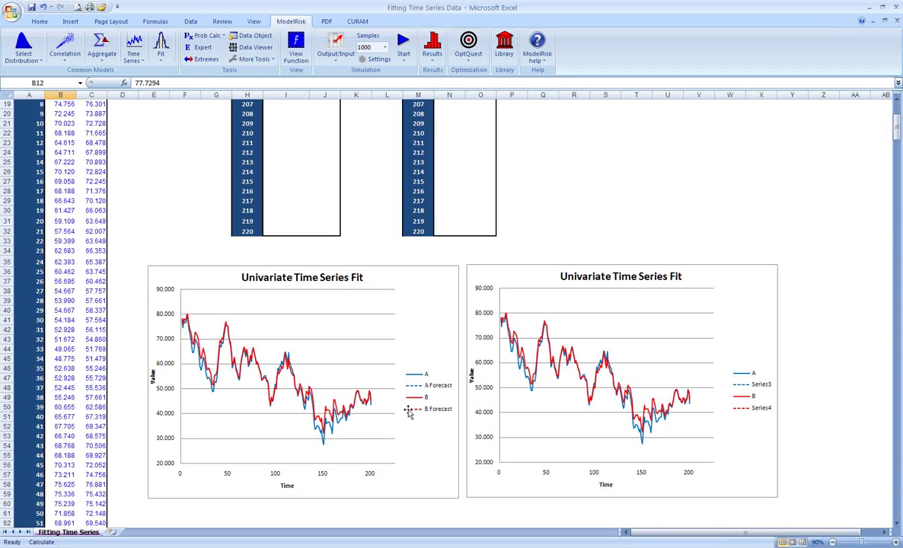
{"action": "scroll", "coordinate": [366, 413], "scroll_direction": "up", "scroll_amount": 6}
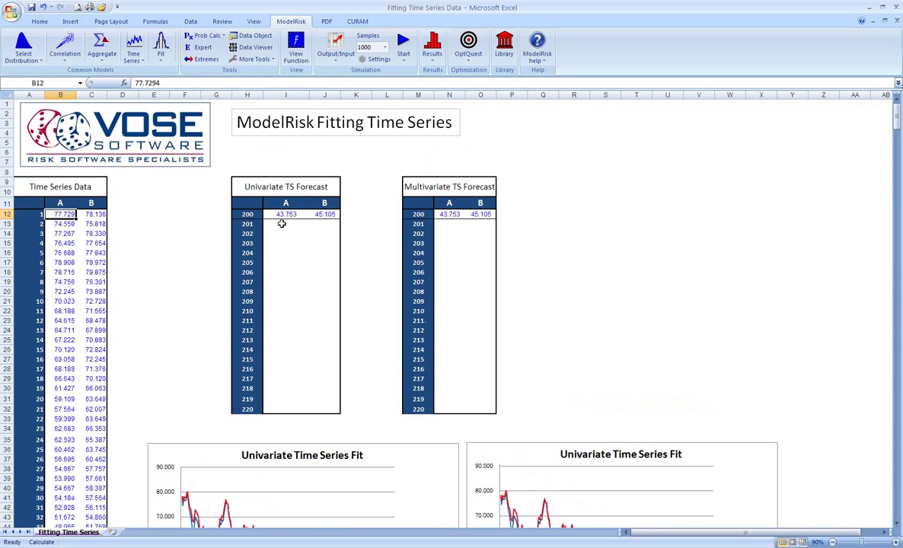
{"action": "left_click_drag", "start_coordinate": [63, 216], "coordinate": [65, 511]}
{"action": "scroll", "coordinate": [497, 402], "scroll_direction": "up", "scroll_amount": 20}
{"action": "scroll", "coordinate": [453, 413], "scroll_direction": "up", "scroll_amount": 18}
{"action": "scroll", "coordinate": [452, 412], "scroll_direction": "up", "scroll_amount": 7}
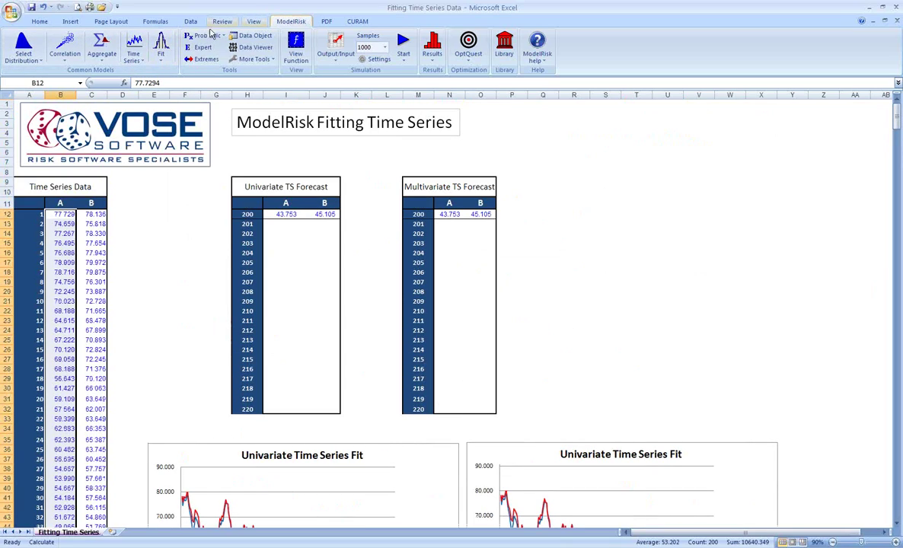
Run ModelRisk's Univariate Time Series Fit on series A with APARCH, ARCH, GARCH, GBM, MA1 and MA2
{"action": "left_click", "coordinate": [161, 53]}
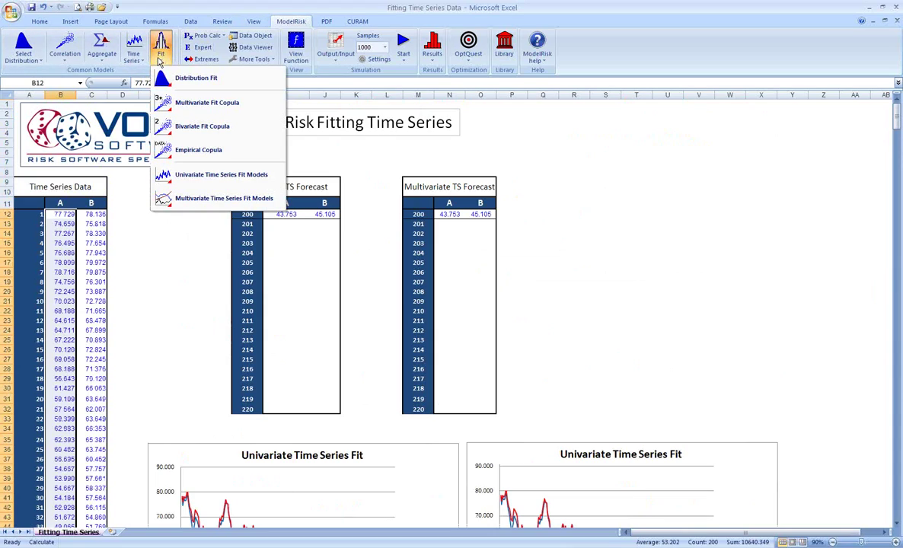
{"action": "left_click", "coordinate": [183, 176]}
{"action": "left_click_drag", "start_coordinate": [341, 175], "coordinate": [327, 143]}
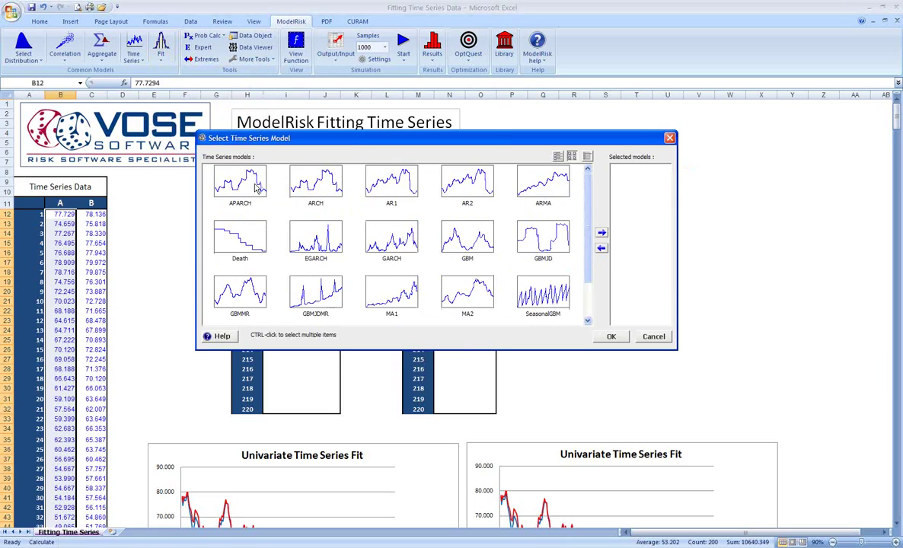
{"action": "left_click", "coordinate": [236, 175]}
{"action": "left_click", "coordinate": [308, 185], "text": "ctrl"}
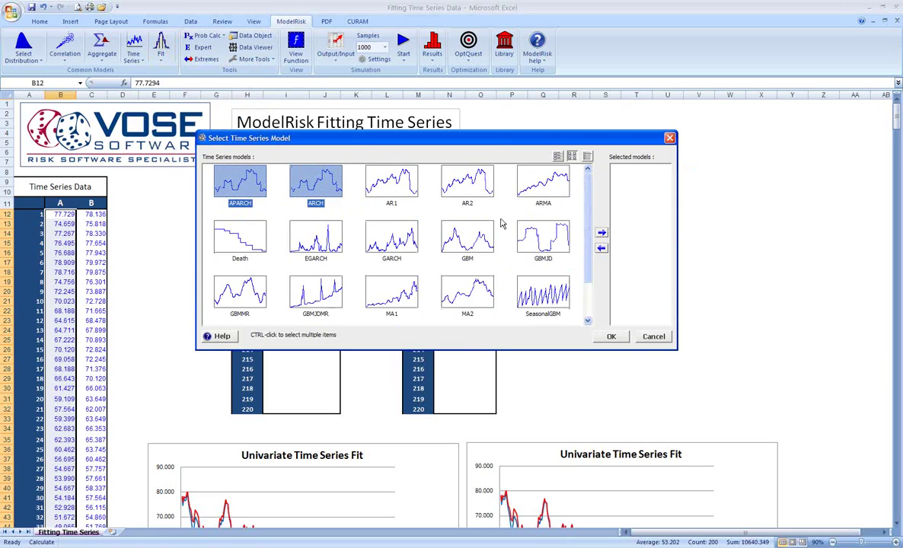
{"action": "left_click", "coordinate": [461, 236], "text": "ctrl"}
{"action": "left_click", "coordinate": [381, 228], "text": "ctrl"}
{"action": "left_click", "coordinate": [408, 292], "text": "ctrl"}
{"action": "left_click", "coordinate": [469, 292], "text": "ctrl"}
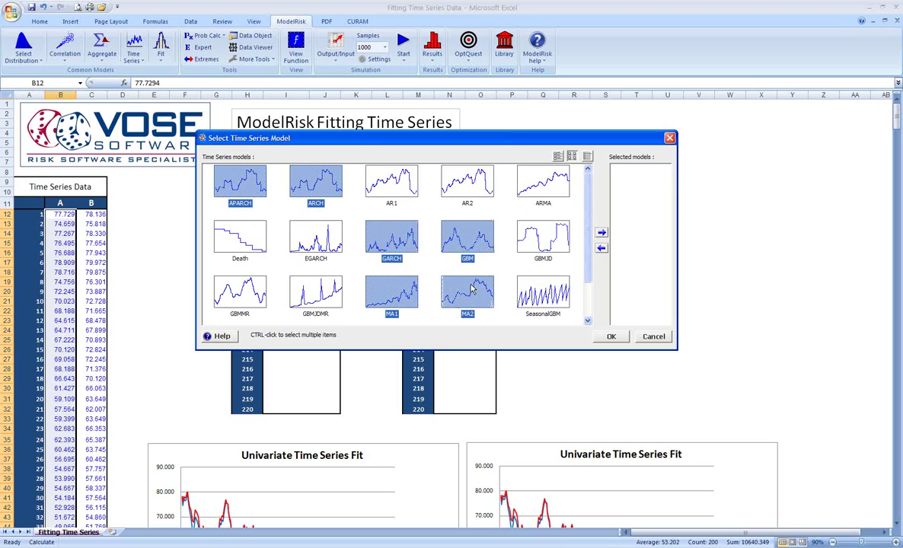
{"action": "left_click", "coordinate": [602, 232]}
{"action": "left_click", "coordinate": [613, 336]}
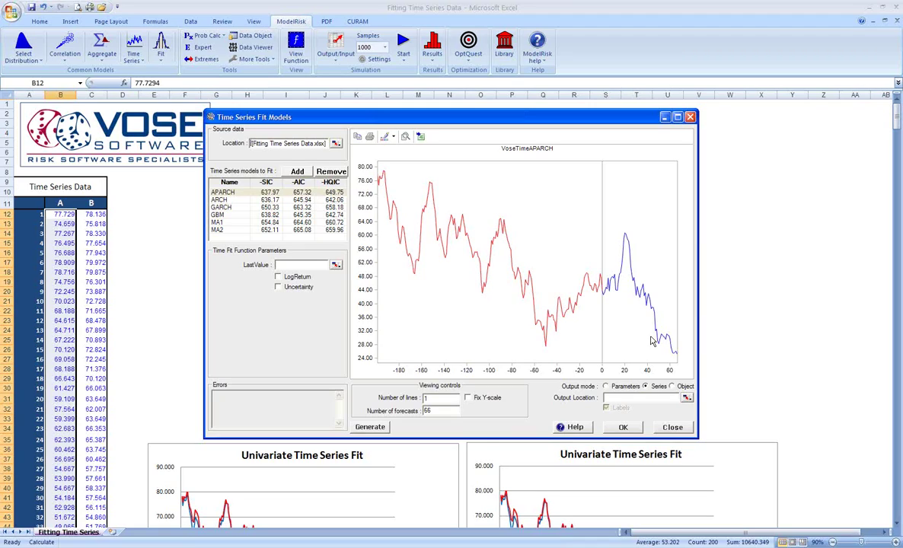
Sort the fitted models by SIC so MA1 ranks first at 654.84
{"action": "left_click", "coordinate": [259, 182]}
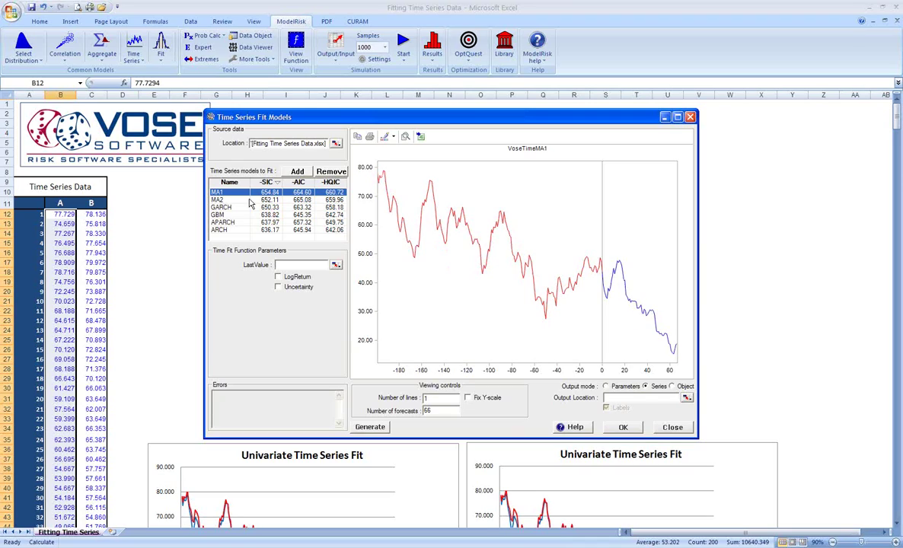
Regenerate the MA1 forecast paths, then set the number of lines to 10 and generate again
{"action": "left_click", "coordinate": [370, 427]}
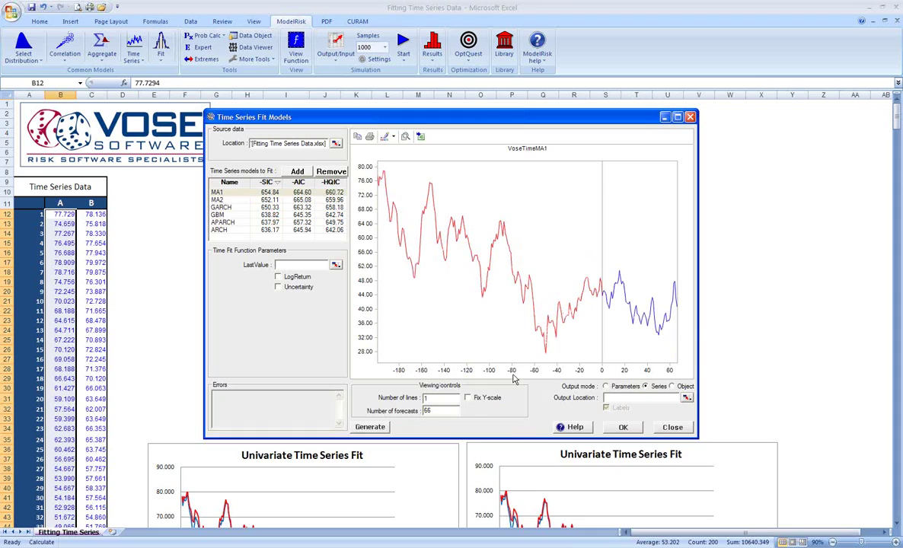
{"action": "left_click", "coordinate": [377, 428]}
{"action": "left_click", "coordinate": [379, 428]}
{"action": "left_click", "coordinate": [379, 428]}
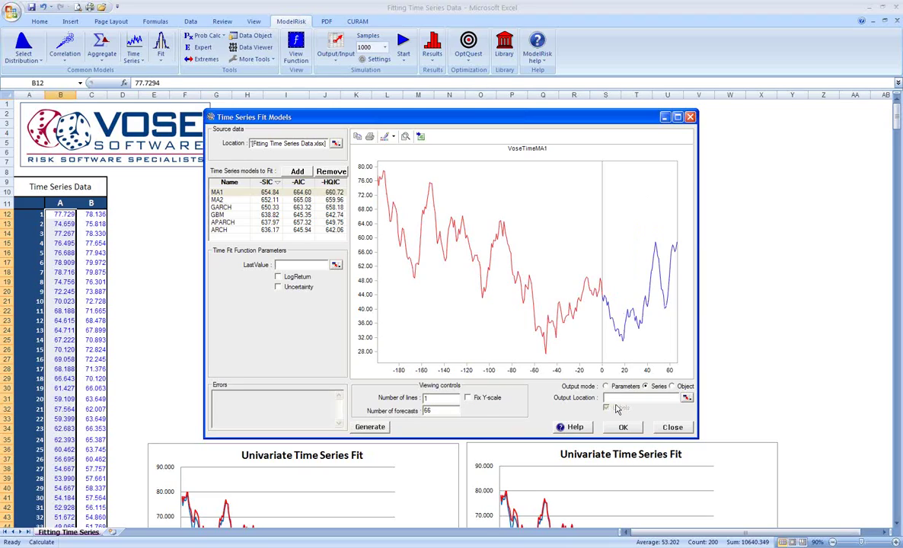
{"action": "type", "text": "0"}
{"action": "key", "text": "Return"}
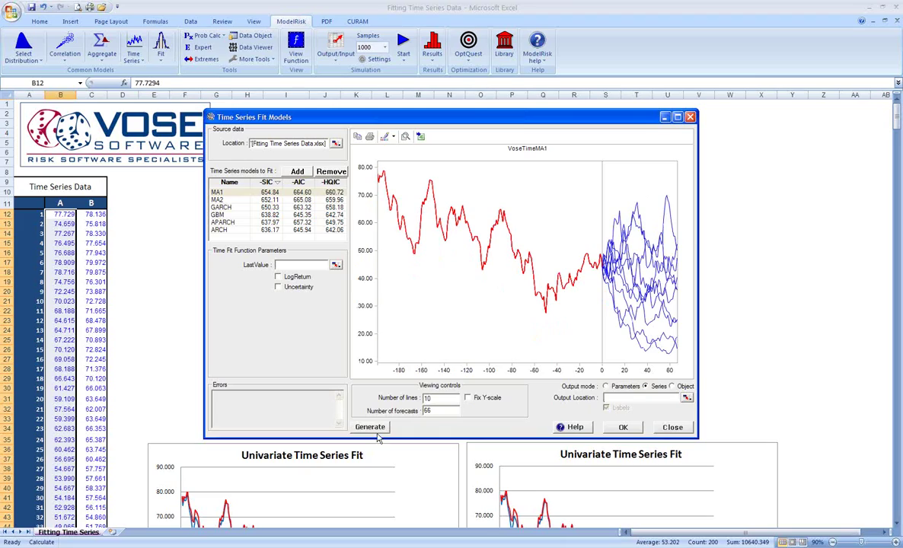
{"action": "left_click", "coordinate": [367, 426]}
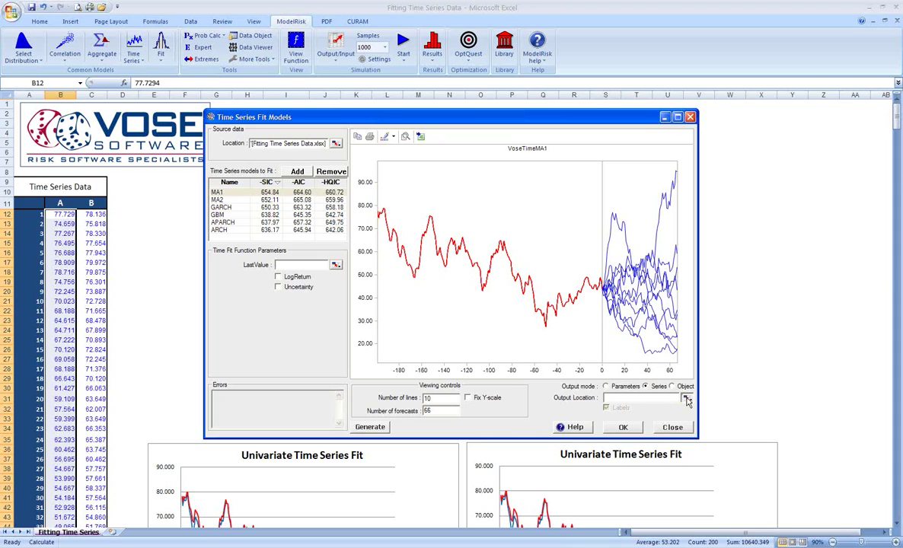
Write MA1 forecasts to I13:I32, recalculate with F9, then select series B's values from C12 down
{"action": "left_click", "coordinate": [687, 399]}
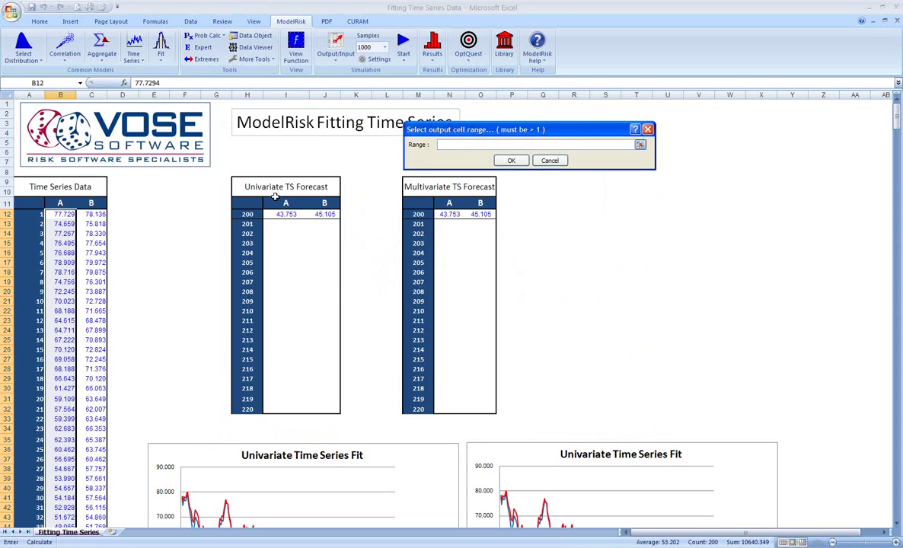
{"action": "left_click_drag", "start_coordinate": [280, 224], "coordinate": [280, 409]}
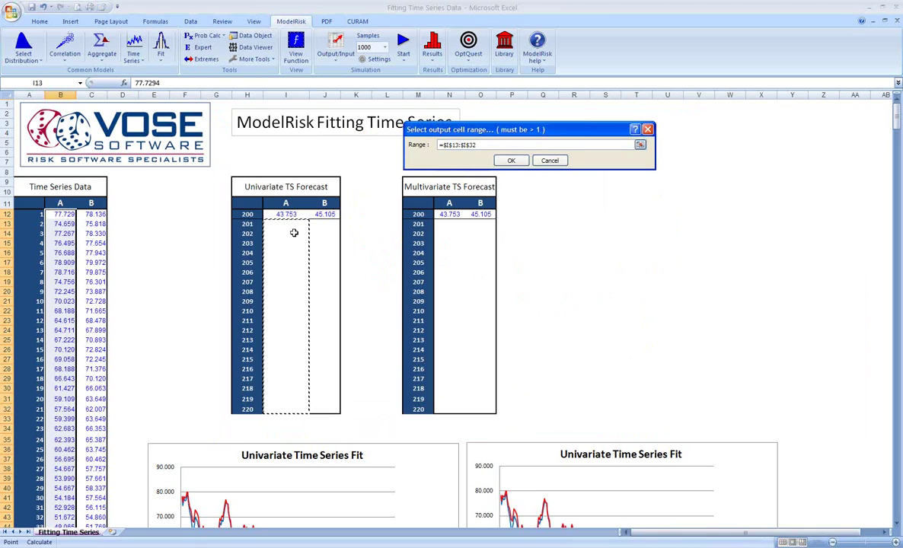
{"action": "left_click", "coordinate": [511, 161]}
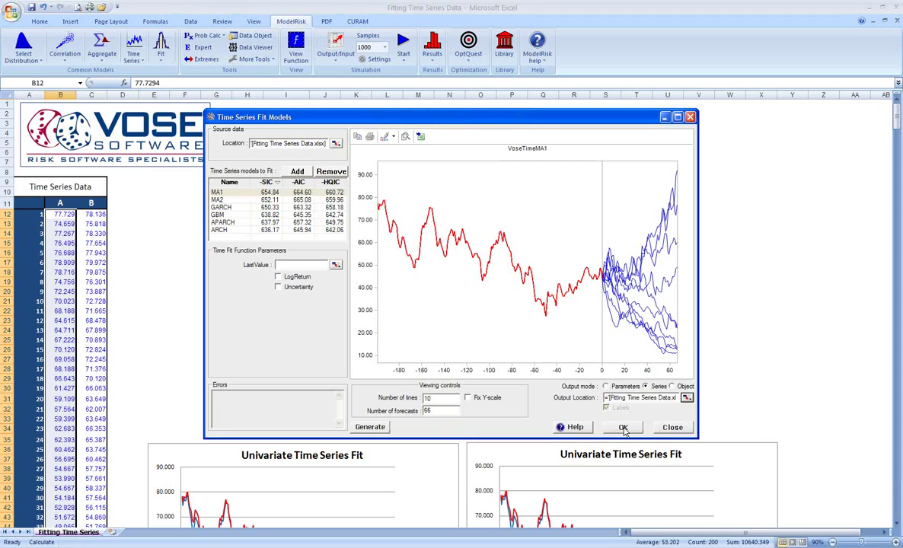
{"action": "left_click", "coordinate": [624, 429]}
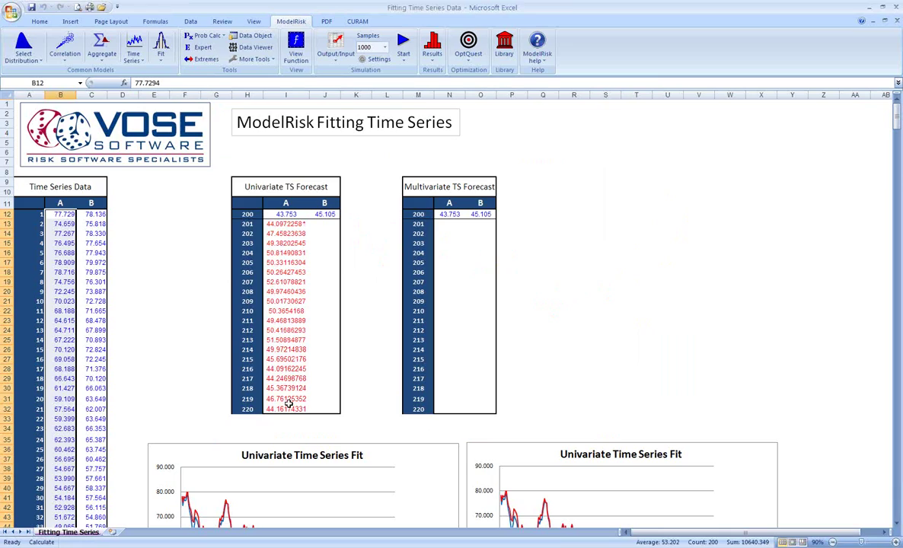
{"action": "key", "text": "F9"}
{"action": "key", "text": "F9"}
{"action": "key", "text": "F9"}
{"action": "key", "text": "F9"}
{"action": "key", "text": "F9"}
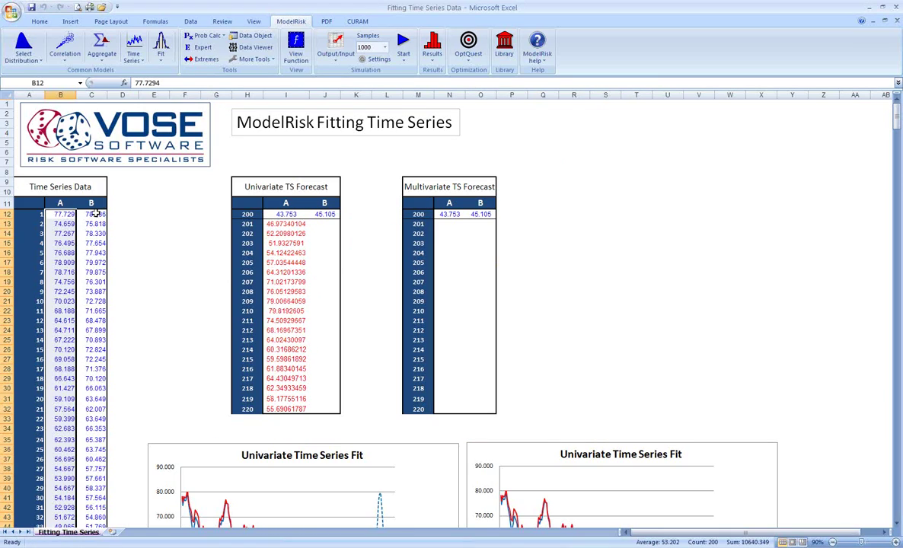
{"action": "left_click_drag", "start_coordinate": [94, 214], "coordinate": [103, 510]}
Fit series B with APARCH, ARCH, GARCH, GBM, MA1 and MA2 in Univariate Time Series Fit
{"action": "left_click", "coordinate": [163, 64]}
{"action": "left_click", "coordinate": [169, 175]}
{"action": "left_click", "coordinate": [311, 220]}
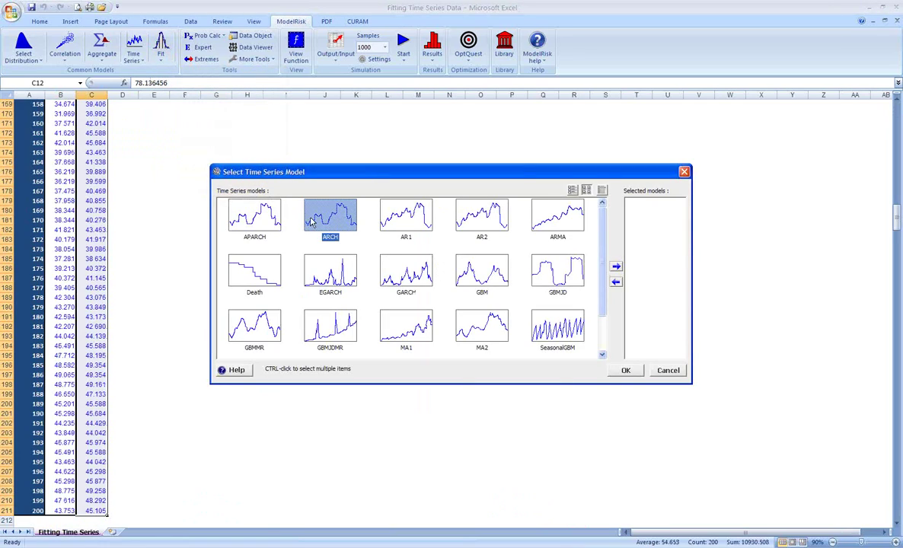
{"action": "left_click", "coordinate": [262, 222], "text": "ctrl"}
{"action": "left_click", "coordinate": [462, 263], "text": "ctrl"}
{"action": "left_click", "coordinate": [388, 273], "text": "ctrl"}
{"action": "left_click", "coordinate": [383, 314], "text": "ctrl"}
{"action": "left_click", "coordinate": [441, 309], "text": "ctrl"}
{"action": "left_click", "coordinate": [616, 267]}
{"action": "left_click", "coordinate": [625, 370]}
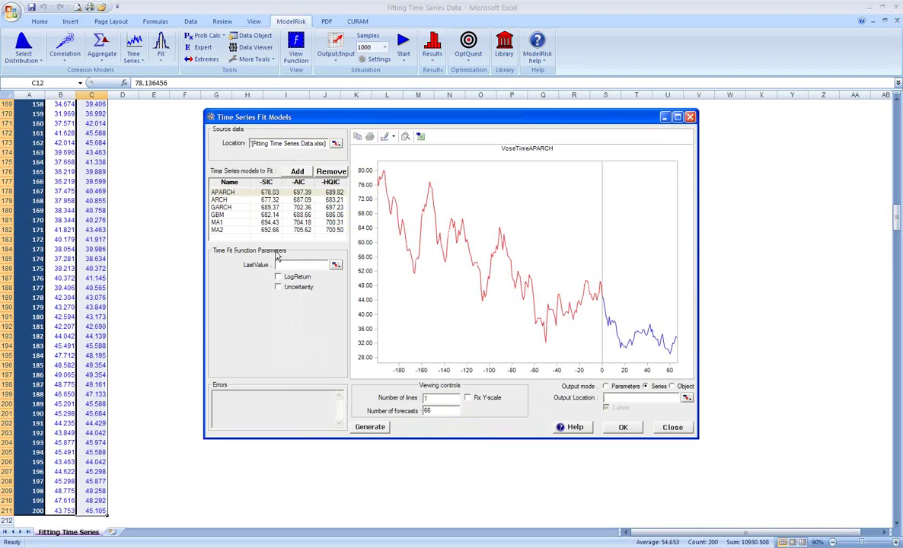
Sort the fits by SIC, view the GARCH model, and regenerate its forecast path several times
{"action": "left_click", "coordinate": [266, 182]}
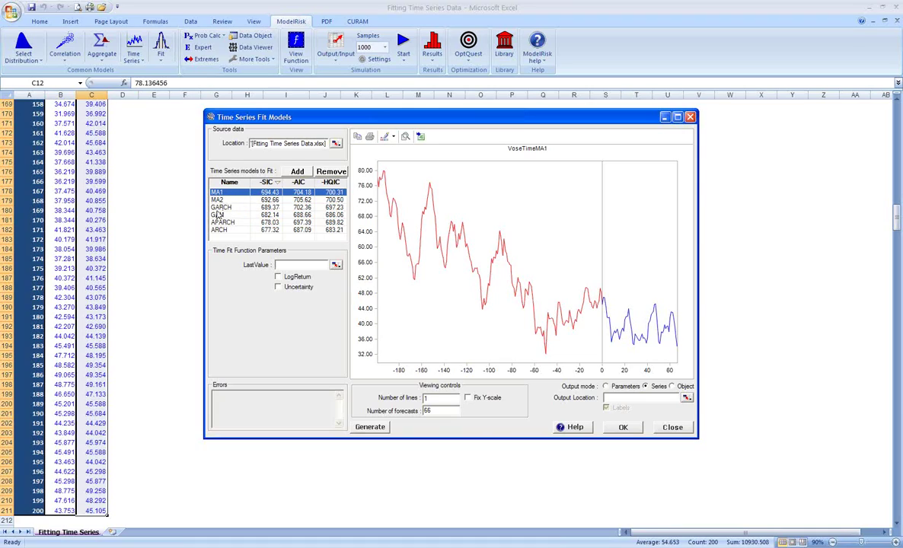
{"action": "left_click", "coordinate": [246, 208]}
{"action": "left_click", "coordinate": [379, 427]}
{"action": "left_click", "coordinate": [379, 426]}
{"action": "left_click", "coordinate": [380, 427]}
{"action": "left_click", "coordinate": [380, 427]}
{"action": "left_click", "coordinate": [381, 428]}
{"action": "left_click", "coordinate": [381, 428]}
{"action": "left_click", "coordinate": [380, 428]}
{"action": "left_click", "coordinate": [381, 428]}
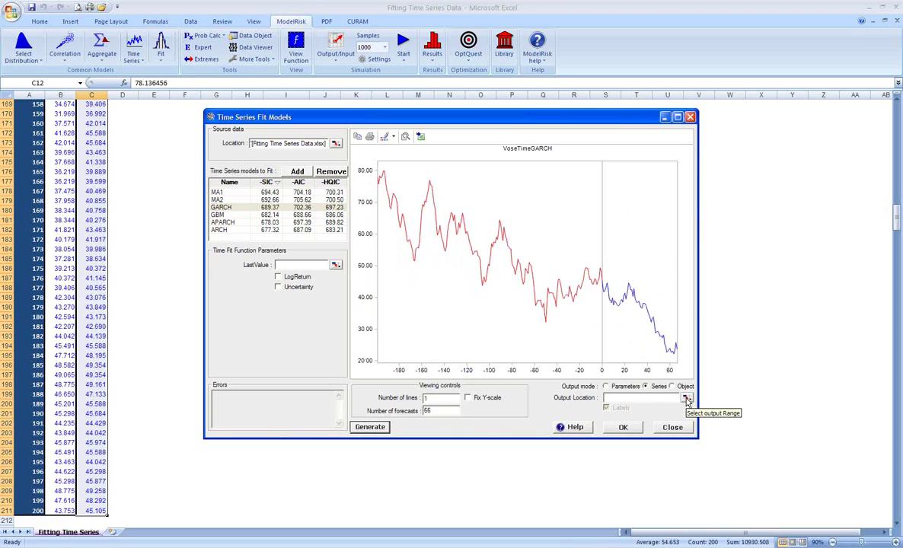
Set the output location to J13:J32 and write the GARCH forecast to the sheet
{"action": "left_click", "coordinate": [686, 398]}
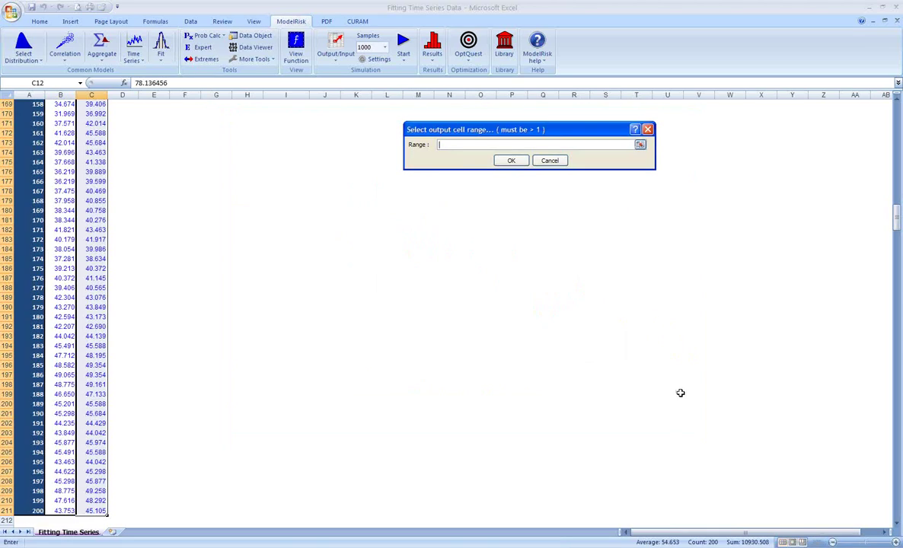
{"action": "left_click", "coordinate": [873, 9]}
{"action": "left_click_drag", "start_coordinate": [897, 220], "coordinate": [898, 114]}
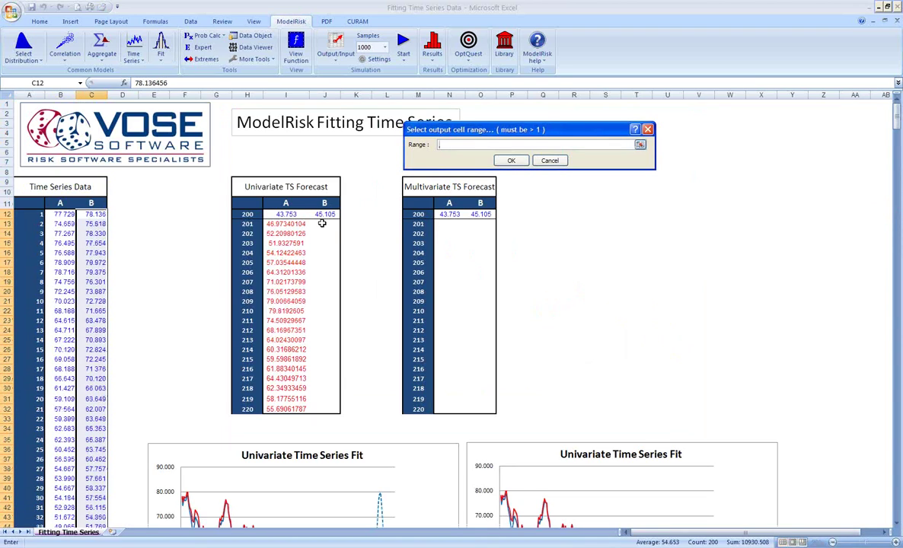
{"action": "left_click_drag", "start_coordinate": [324, 224], "coordinate": [327, 409]}
{"action": "left_click", "coordinate": [515, 157]}
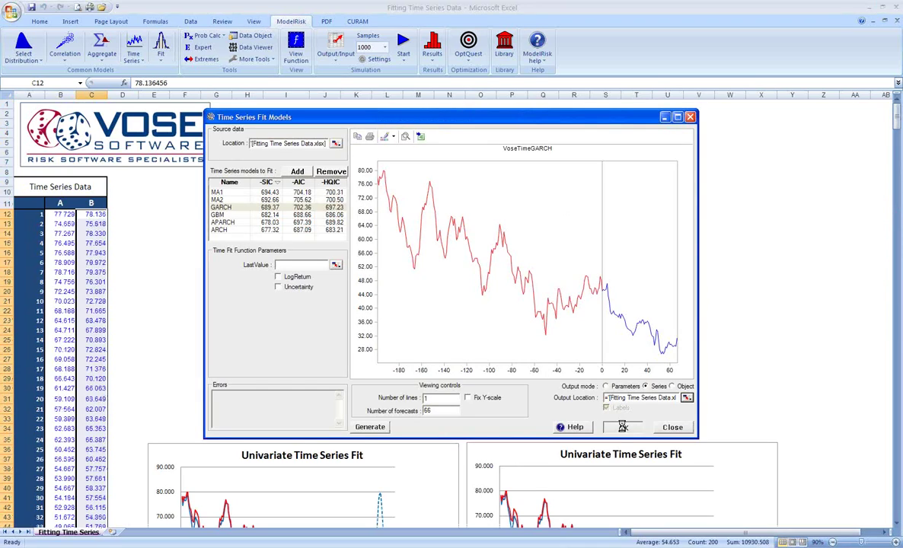
{"action": "key", "text": "Return"}
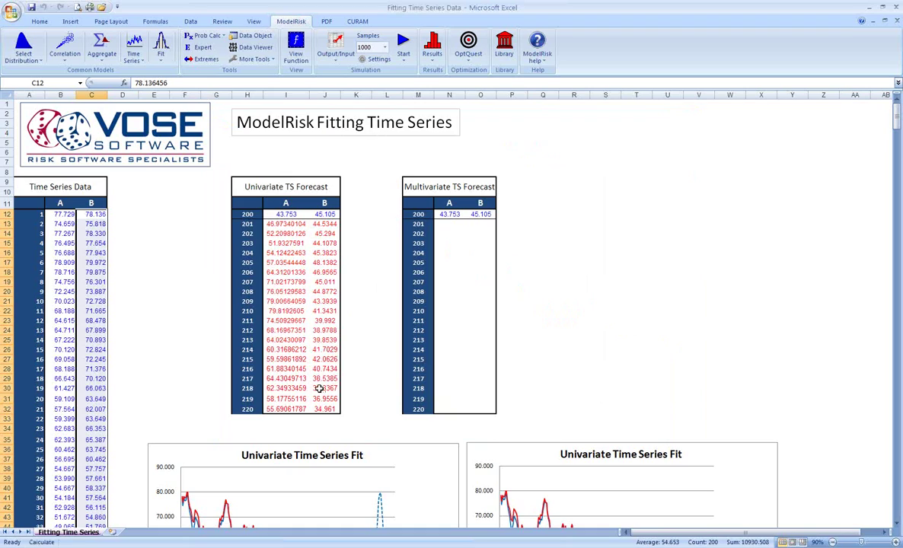
Recalculate several times with F9, watching the chart's dashed forecast lines resample for series A and B
{"action": "key", "text": "F9"}
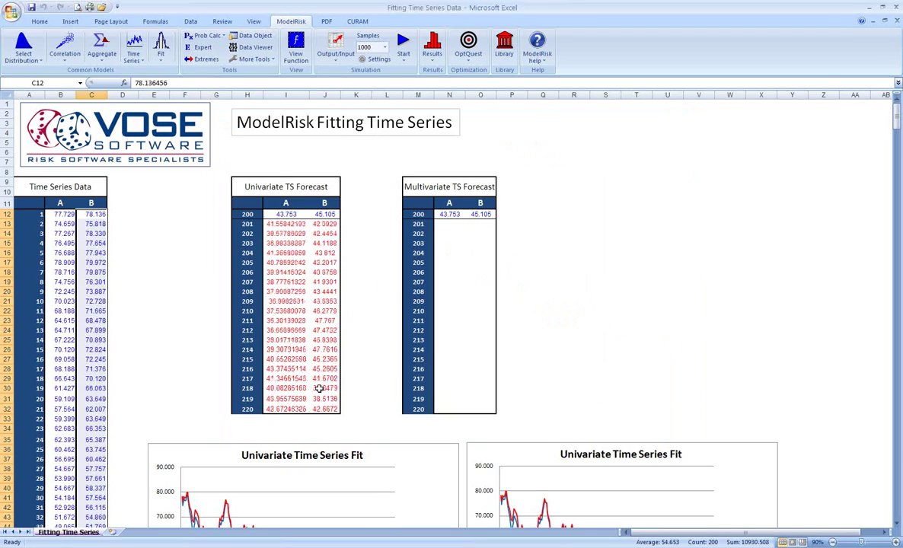
{"action": "scroll", "coordinate": [462, 369], "scroll_direction": "down", "scroll_amount": 4}
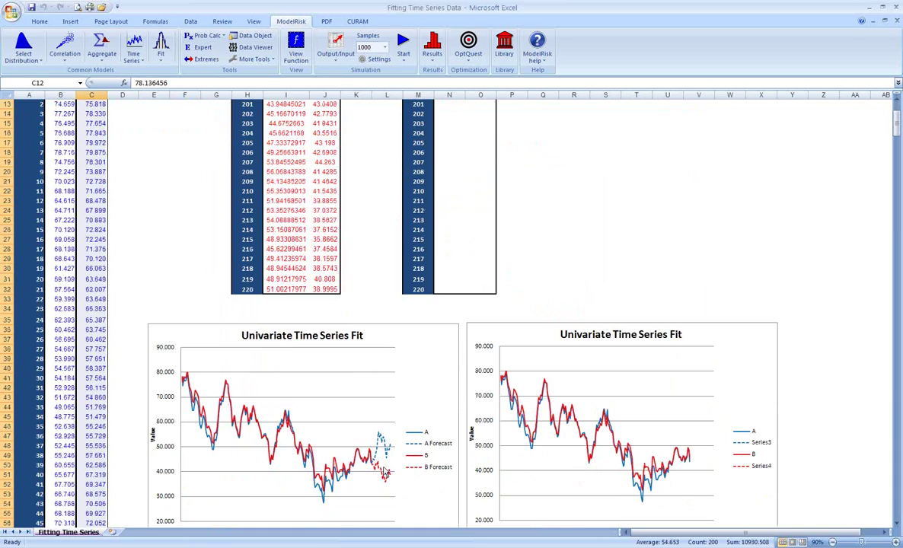
{"action": "key", "text": "F9"}
{"action": "key", "text": "F9"}
{"action": "scroll", "coordinate": [384, 450], "scroll_direction": "down", "scroll_amount": 1}
{"action": "key", "text": "F9"}
{"action": "key", "text": "F9"}
{"action": "key", "text": "F9"}
{"action": "key", "text": "F9"}
{"action": "key", "text": "F9"}
{"action": "key", "text": "F9"}
{"action": "key", "text": "F9"}
{"action": "key", "text": "F9"}
{"action": "key", "text": "F9"}
{"action": "key", "text": "F9"}
{"action": "key", "text": "F9"}
{"action": "key", "text": "F9"}
{"action": "key", "text": "F9"}
{"action": "key", "text": "F9"}
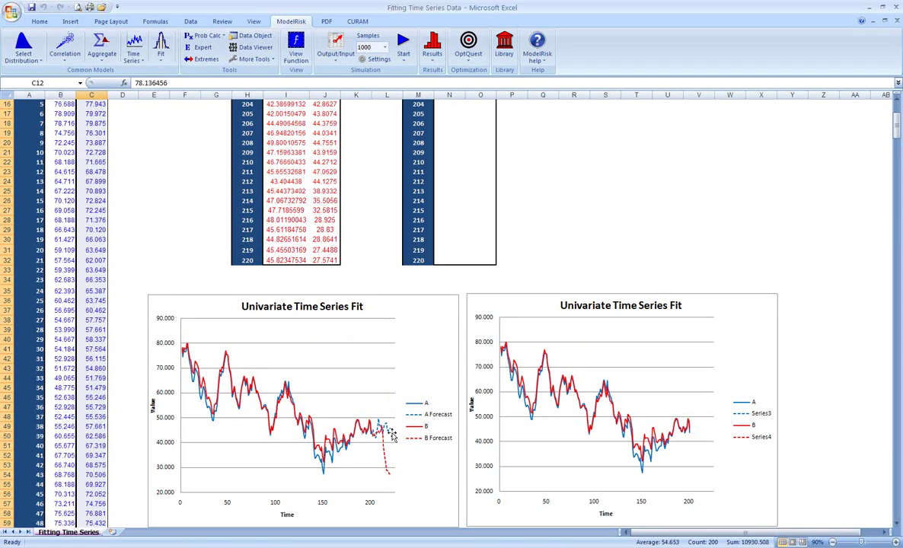
{"action": "key", "text": "F9"}
{"action": "key", "text": "F9"}
{"action": "key", "text": "F9"}
{"action": "key", "text": "F9"}
{"action": "key", "text": "F9"}
{"action": "key", "text": "F9"}
{"action": "key", "text": "F9"}
{"action": "key", "text": "F9"}
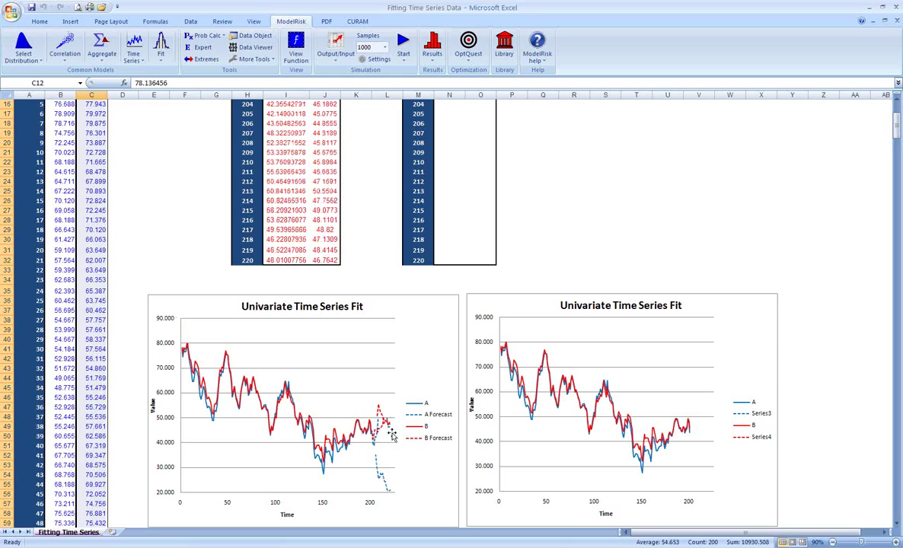
{"action": "left_click", "coordinate": [128, 394]}
{"action": "scroll", "coordinate": [128, 394], "scroll_direction": "up", "scroll_amount": 5}
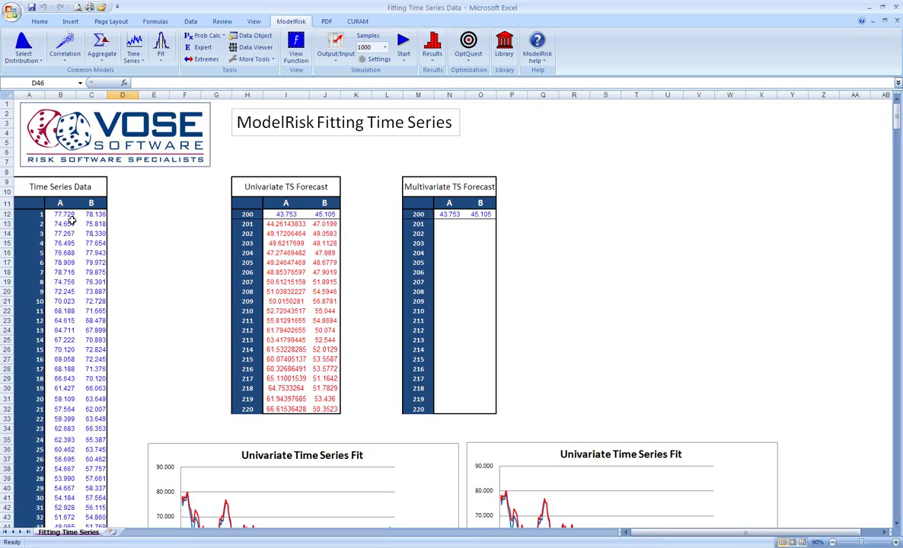
Drag-select B12:C211 to take both series' 200 values, then scroll back to the top
{"action": "left_click_drag", "start_coordinate": [67, 215], "coordinate": [95, 510]}
{"action": "scroll", "coordinate": [257, 423], "scroll_direction": "up", "scroll_amount": 20}
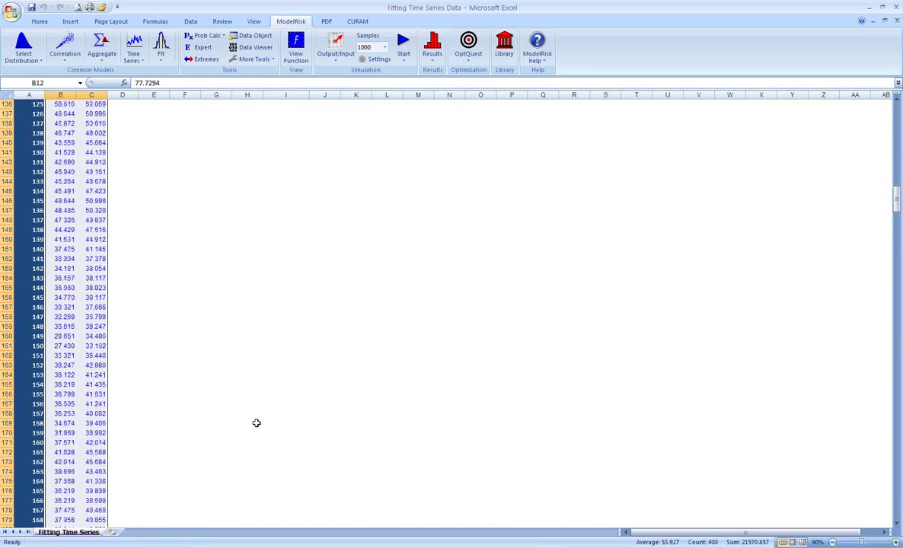
{"action": "scroll", "coordinate": [256, 423], "scroll_direction": "up", "scroll_amount": 20}
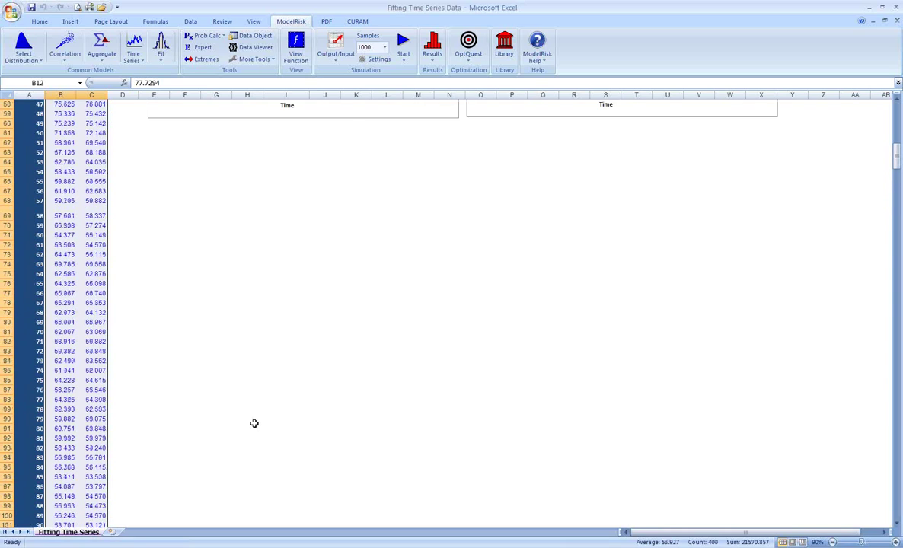
{"action": "scroll", "coordinate": [254, 423], "scroll_direction": "up", "scroll_amount": 5}
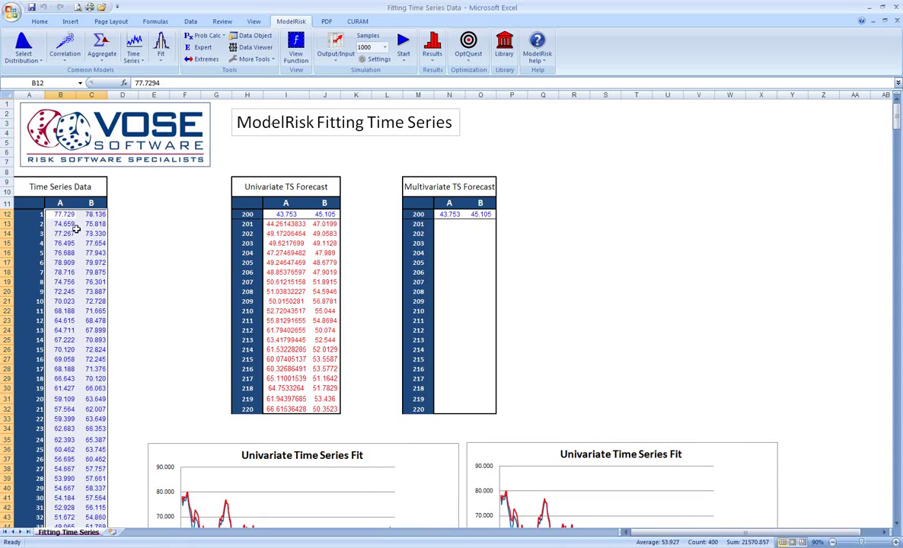
Run ModelRisk's Multivariate Time Series Fit with MultiGBM and MultiBEKK as the chosen models
{"action": "left_click", "coordinate": [161, 47]}
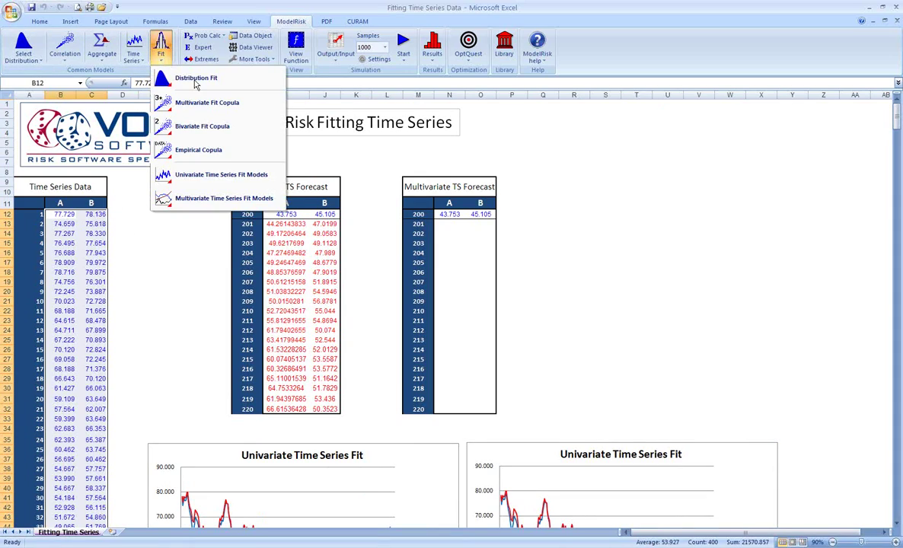
{"action": "left_click", "coordinate": [204, 200]}
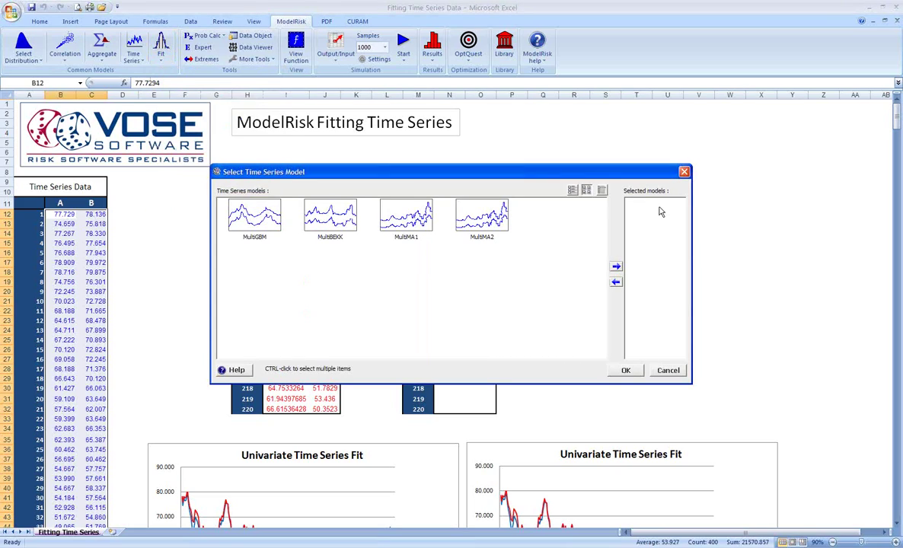
{"action": "left_click", "coordinate": [259, 218]}
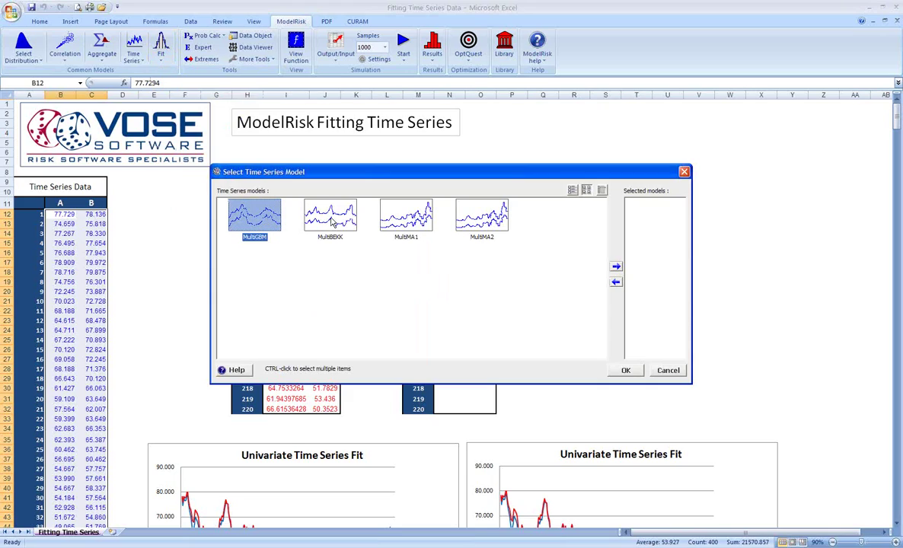
{"action": "left_click", "coordinate": [332, 222], "text": "ctrl"}
{"action": "left_click", "coordinate": [616, 268]}
{"action": "left_click", "coordinate": [628, 371]}
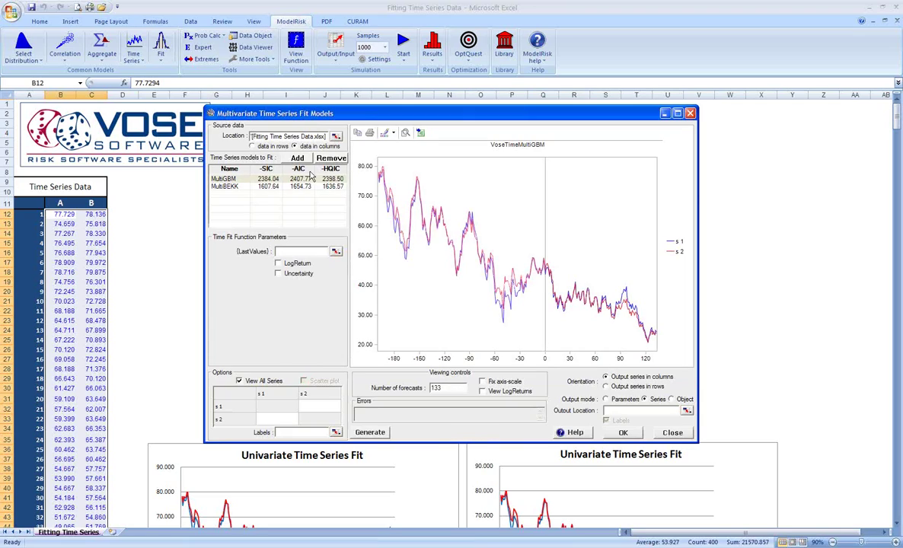
Select the MultiGBM fit and set its output location to N13:O32
{"action": "left_click", "coordinate": [280, 178]}
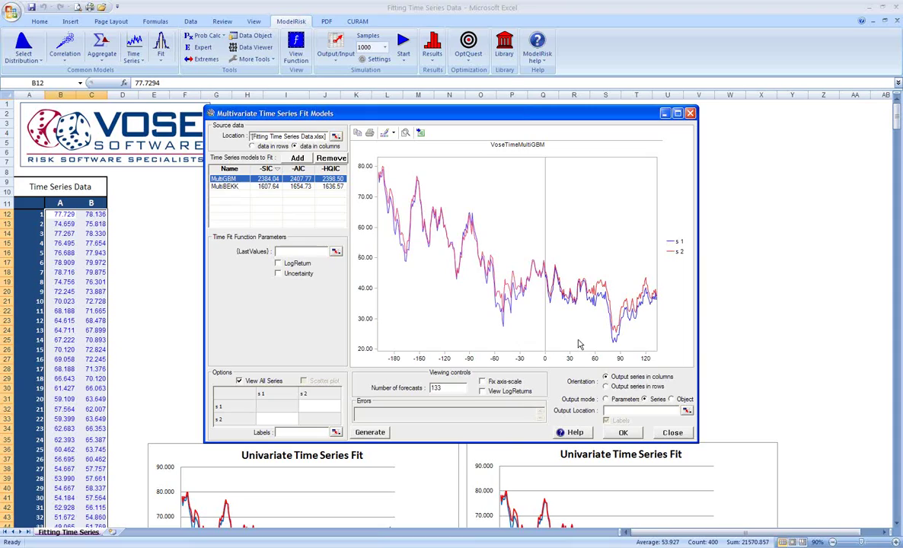
{"action": "left_click", "coordinate": [686, 412]}
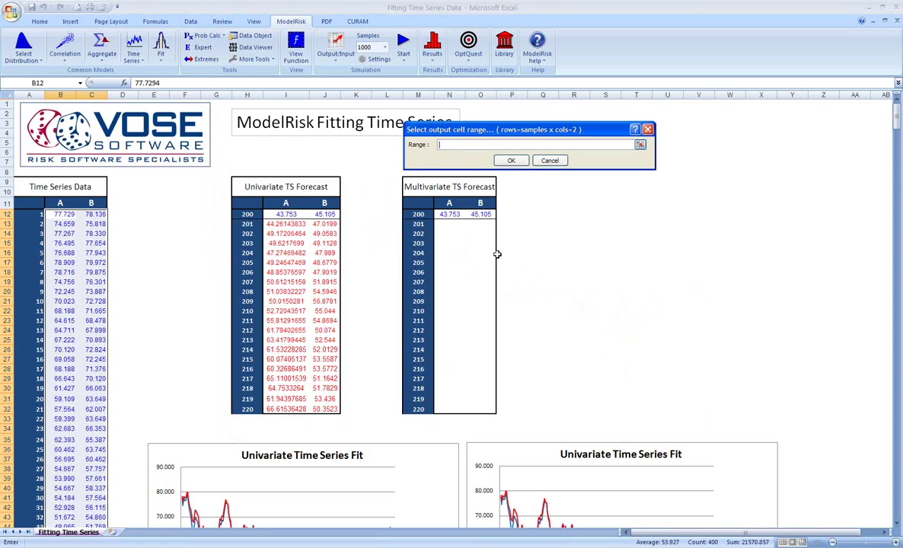
{"action": "left_click_drag", "start_coordinate": [442, 223], "coordinate": [489, 402]}
{"action": "left_click_drag", "start_coordinate": [448, 225], "coordinate": [485, 410]}
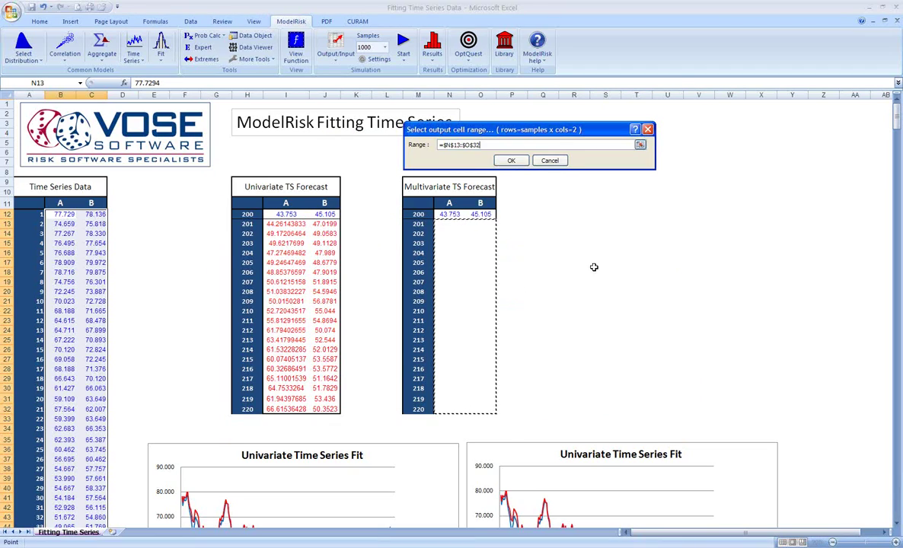
{"action": "left_click", "coordinate": [511, 160]}
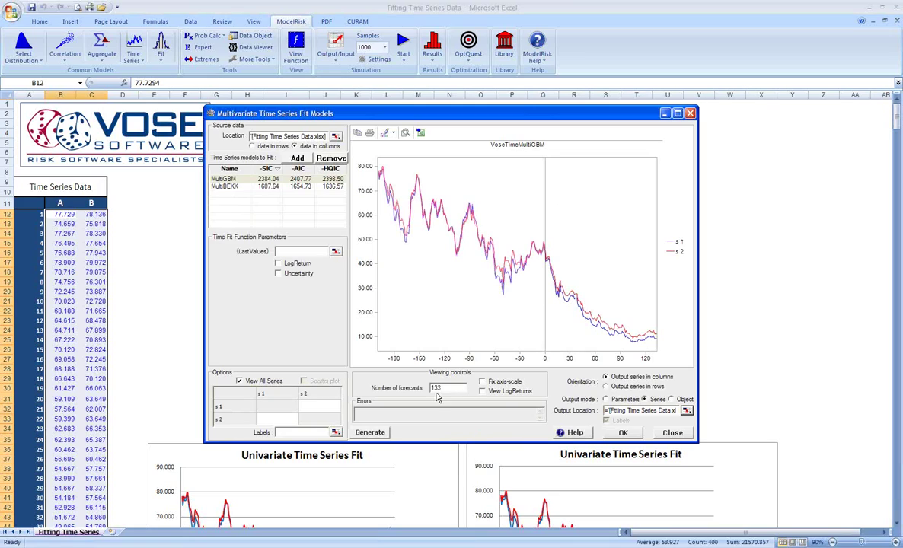
Preview several simulated MultiGBM paths, then write the A and B forecasts into N13:O32
{"action": "left_click", "coordinate": [372, 434]}
{"action": "left_click", "coordinate": [374, 434]}
{"action": "left_click", "coordinate": [373, 435]}
{"action": "left_click", "coordinate": [374, 433]}
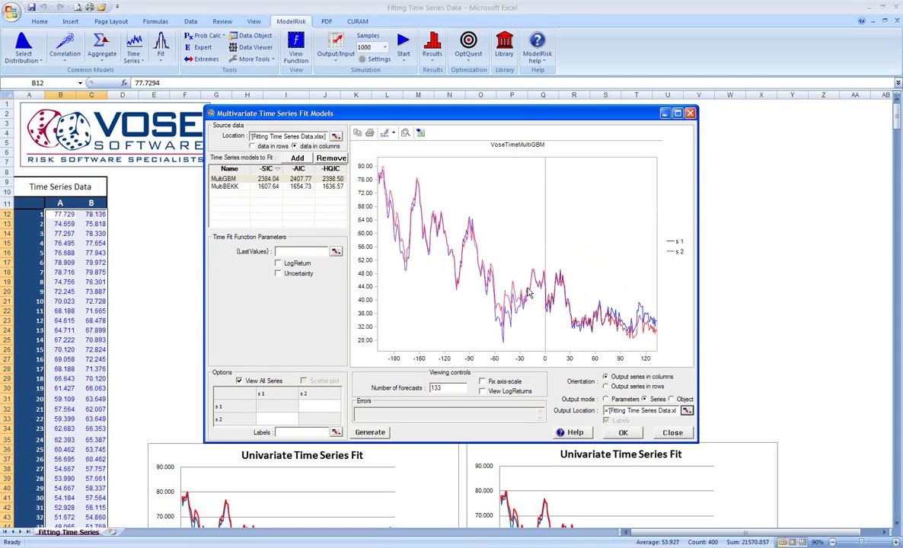
{"action": "mouse_move", "coordinate": [537, 287]}
{"action": "left_click", "coordinate": [673, 434]}
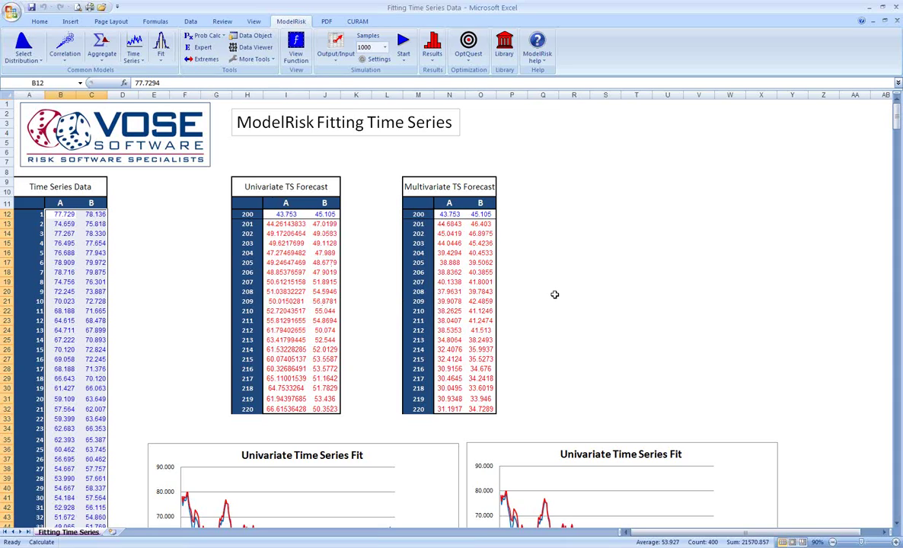
{"action": "scroll", "coordinate": [554, 294], "scroll_direction": "down", "scroll_amount": 7}
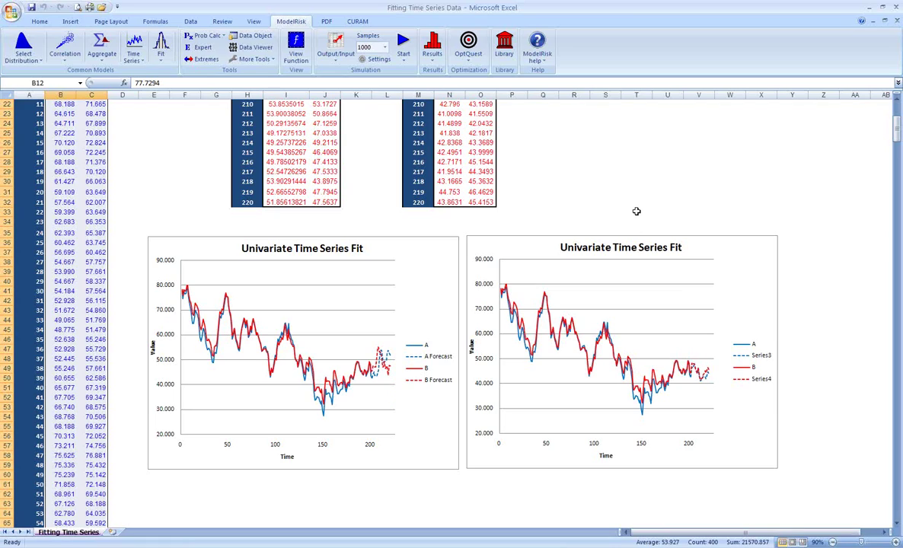
{"action": "left_click", "coordinate": [622, 212]}
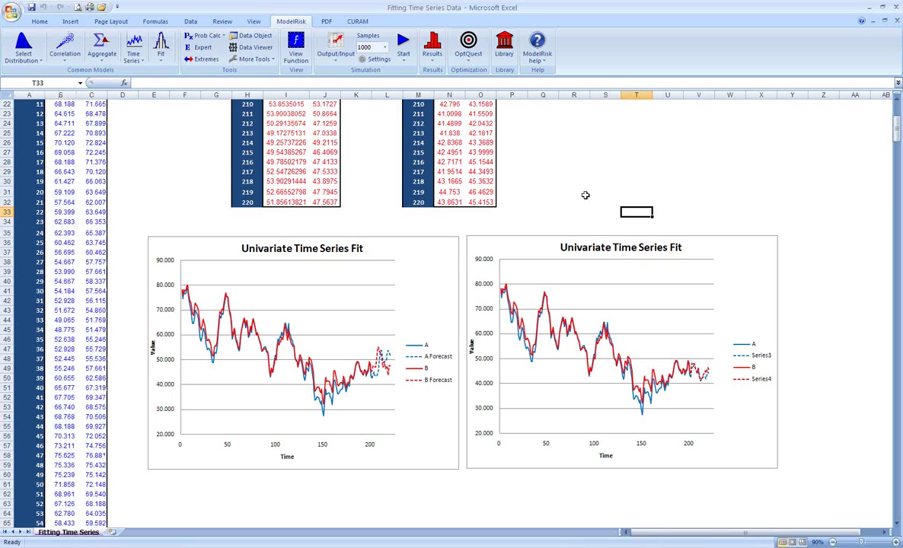
{"action": "scroll", "coordinate": [586, 195], "scroll_direction": "up", "scroll_amount": 7}
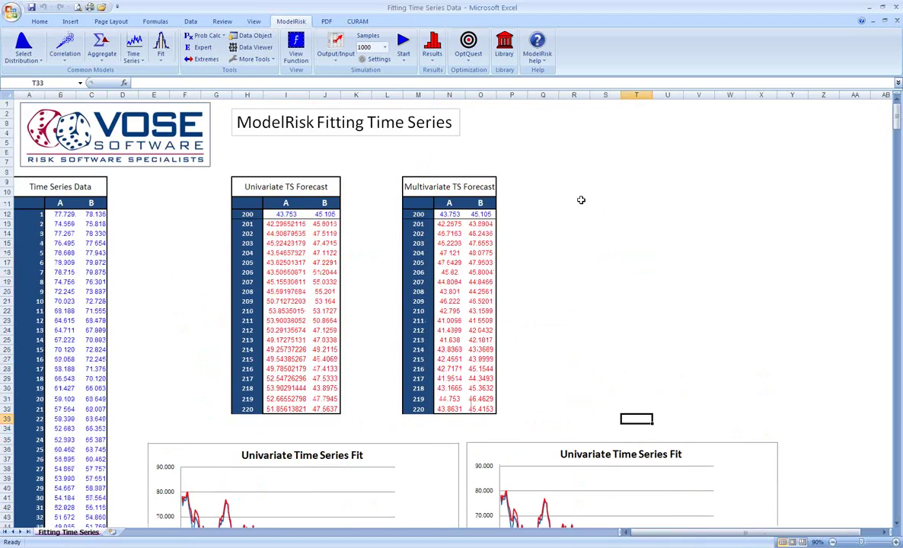